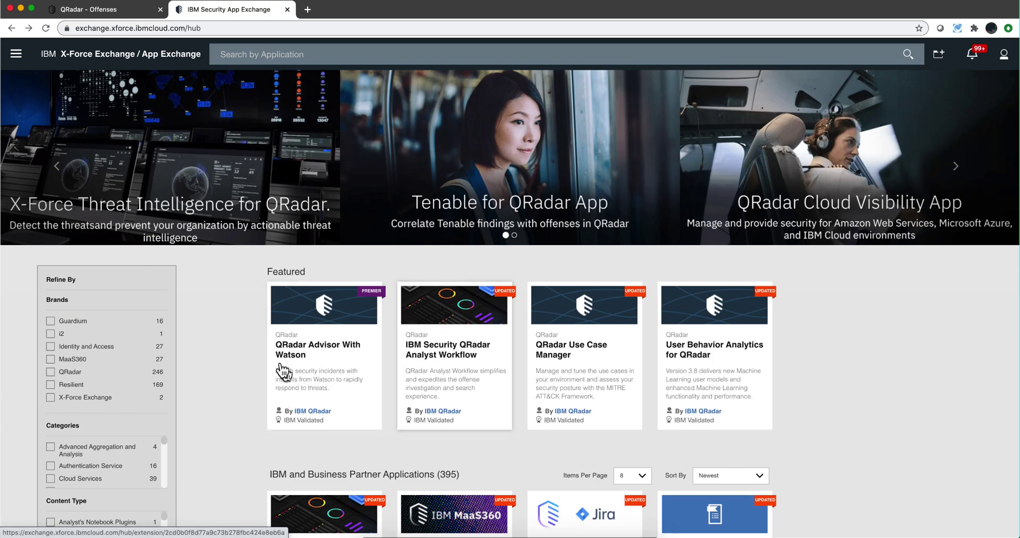
Review the Analyst Workflow listing in the IBM X-Force App Exchange, then return home.
left_click(455, 365)
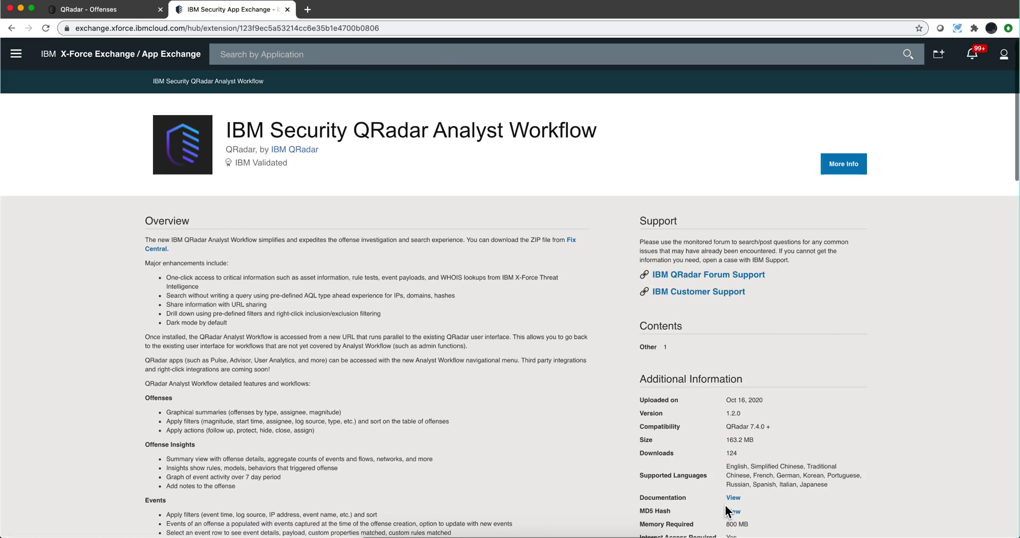
scroll(724, 499, "down", 1)
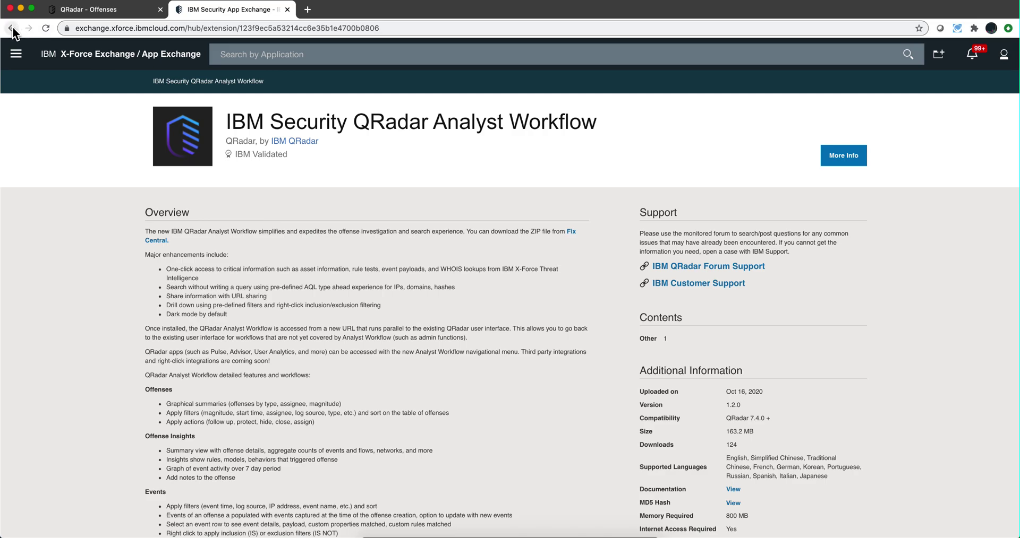
left_click(11, 28)
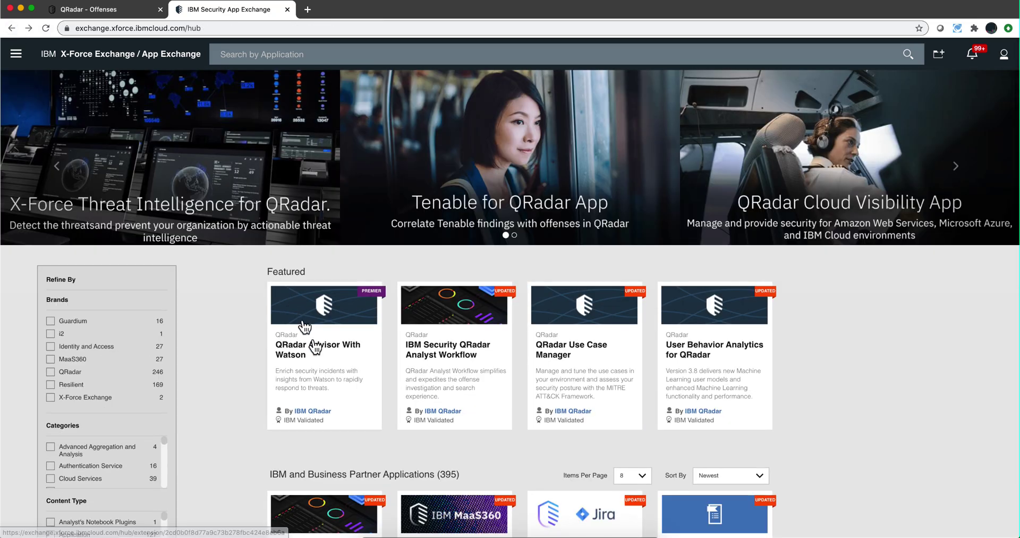
Review the QRadar Advisor With Watson listing, then close the App Exchange.
left_click(322, 374)
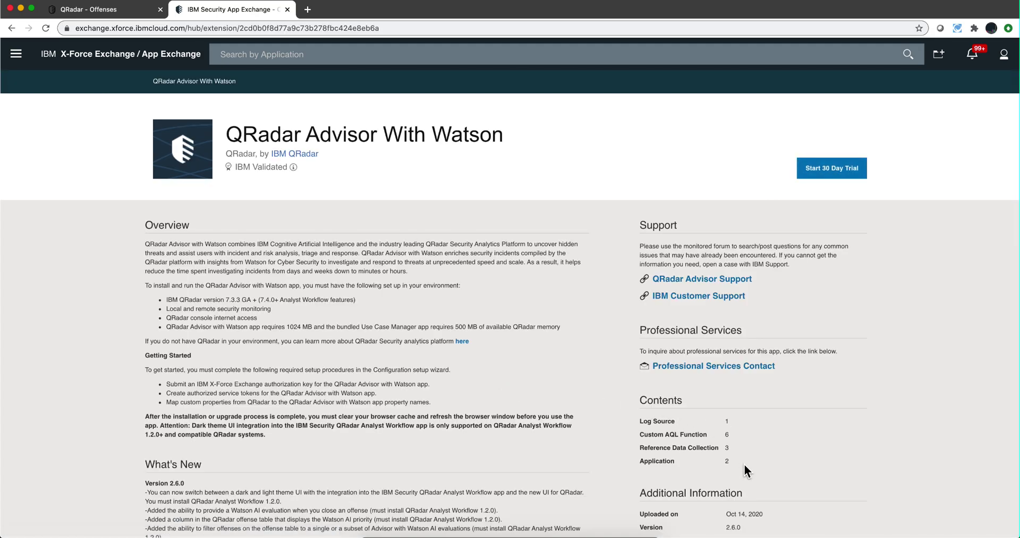
scroll(744, 468, "down", 2)
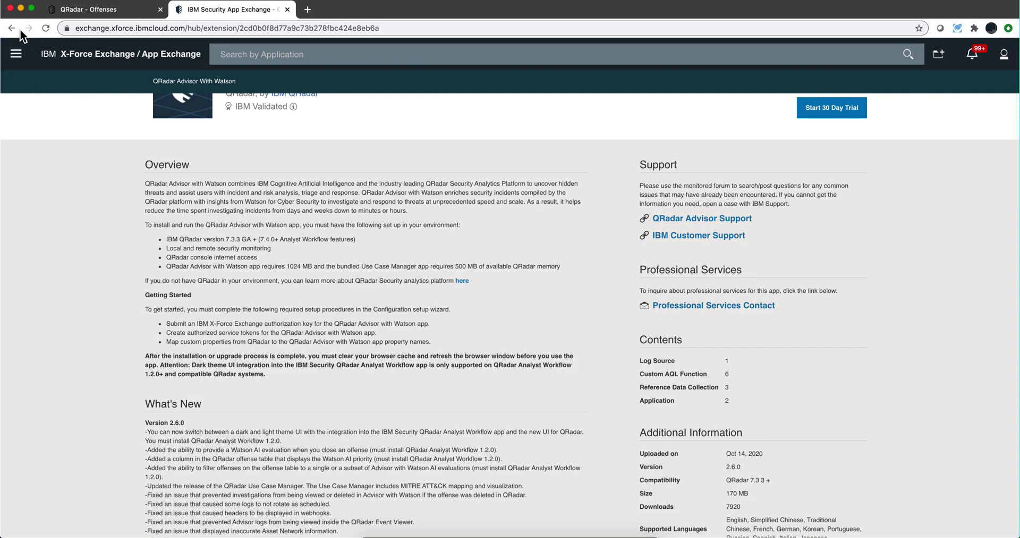
left_click(287, 9)
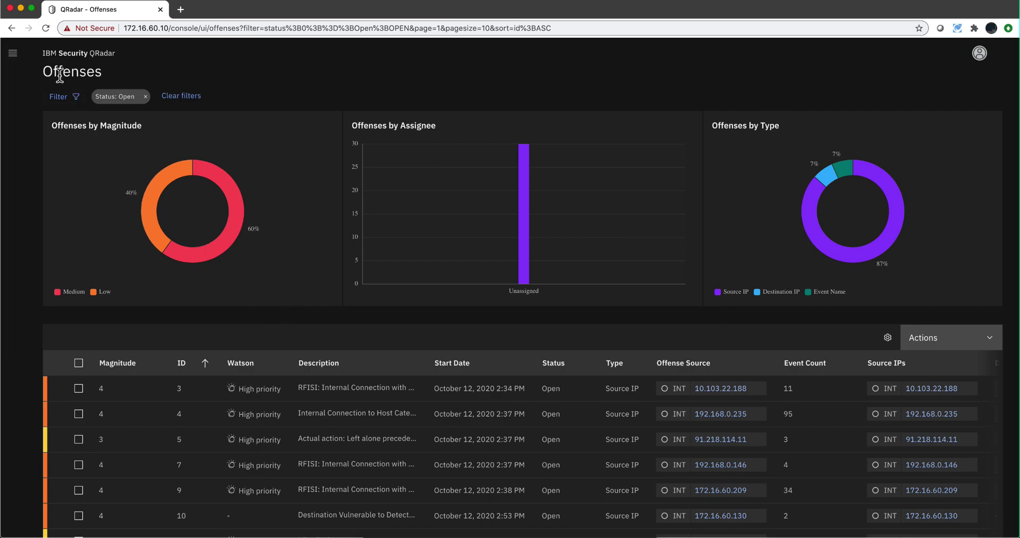
Show the filter categories side panel beside the offenses list.
left_click(64, 98)
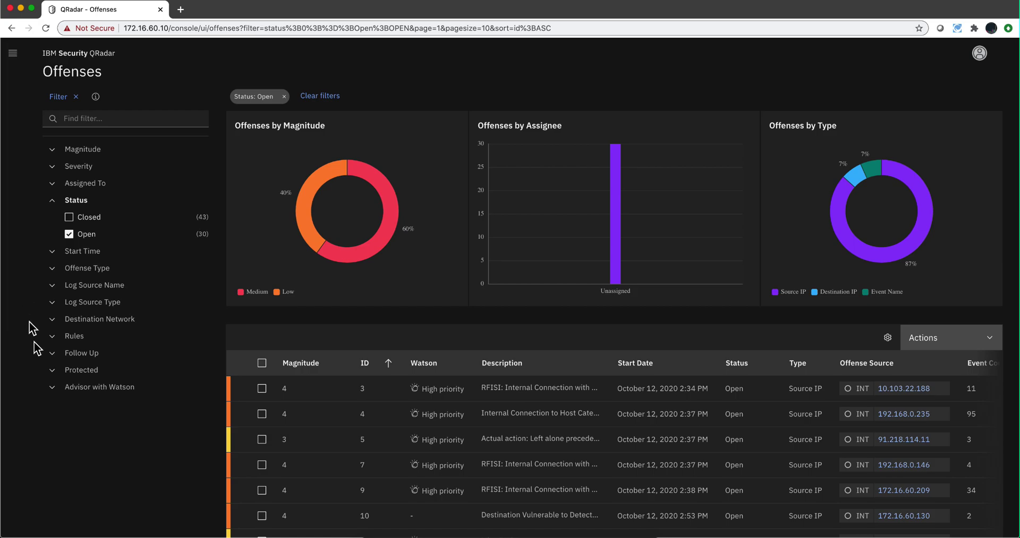
Expand the Advisor with Watson filter options, then hide the filter panel.
left_click(53, 391)
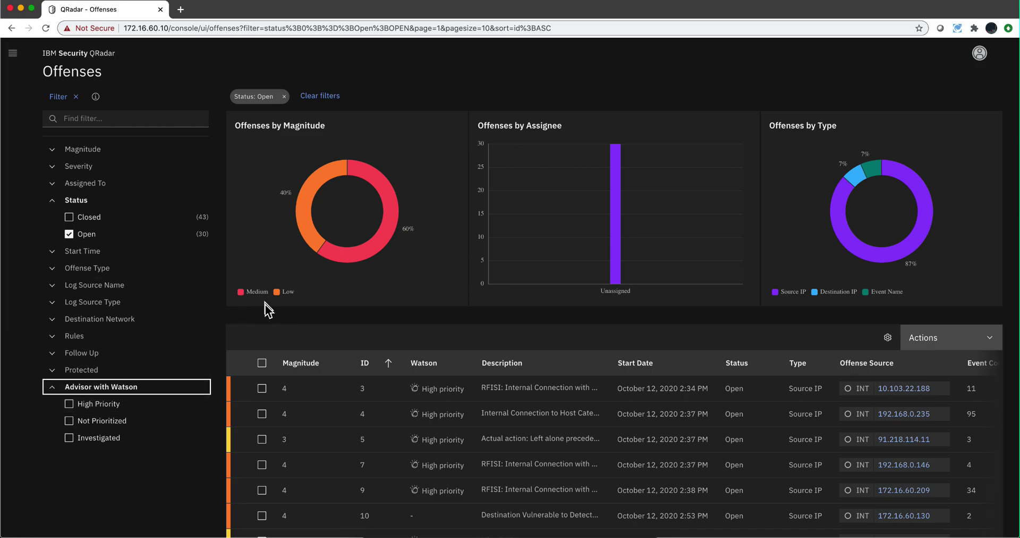
left_click(261, 317)
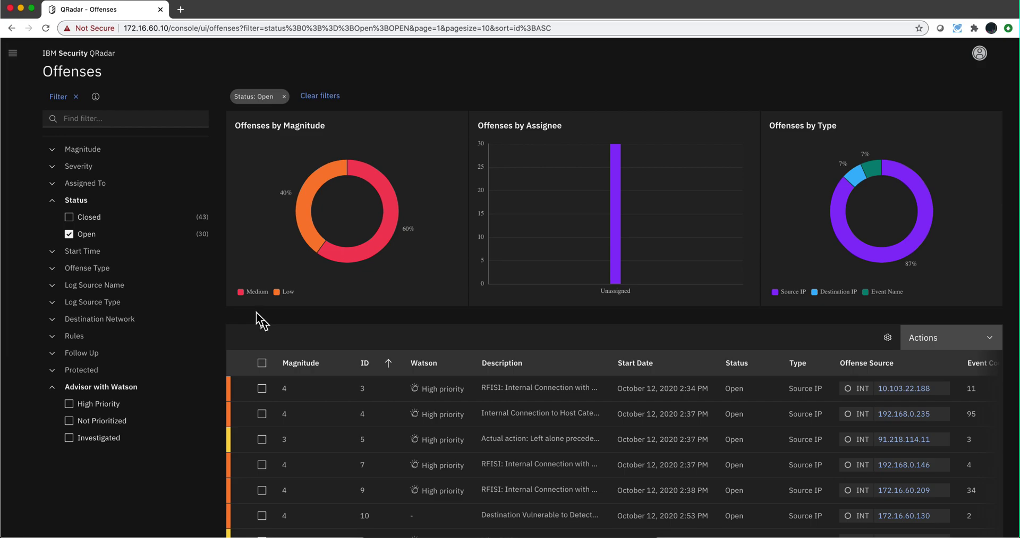
left_click(76, 98)
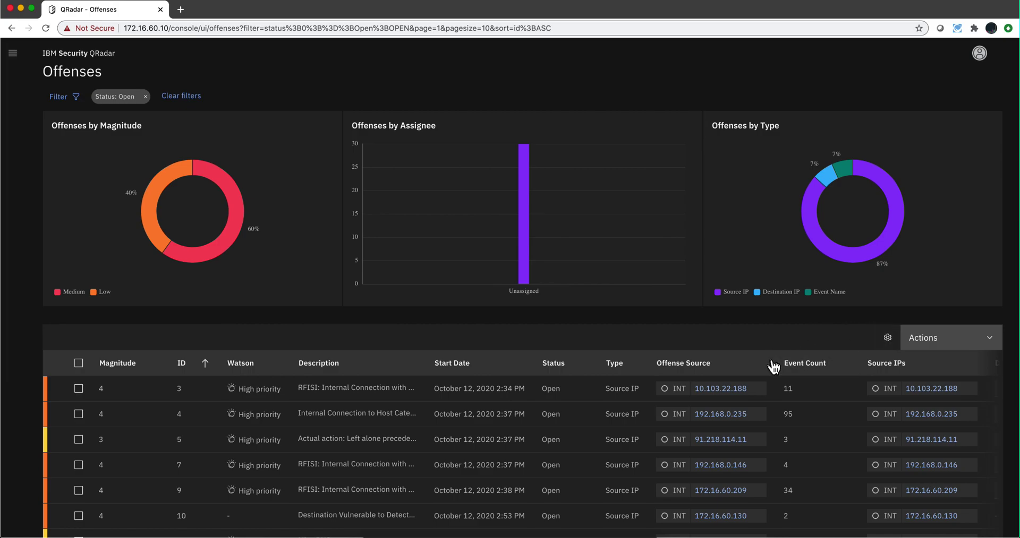
Set the offenses table to 25 items per page, revealing offenses 23–26.
scroll(771, 367, "down", 3)
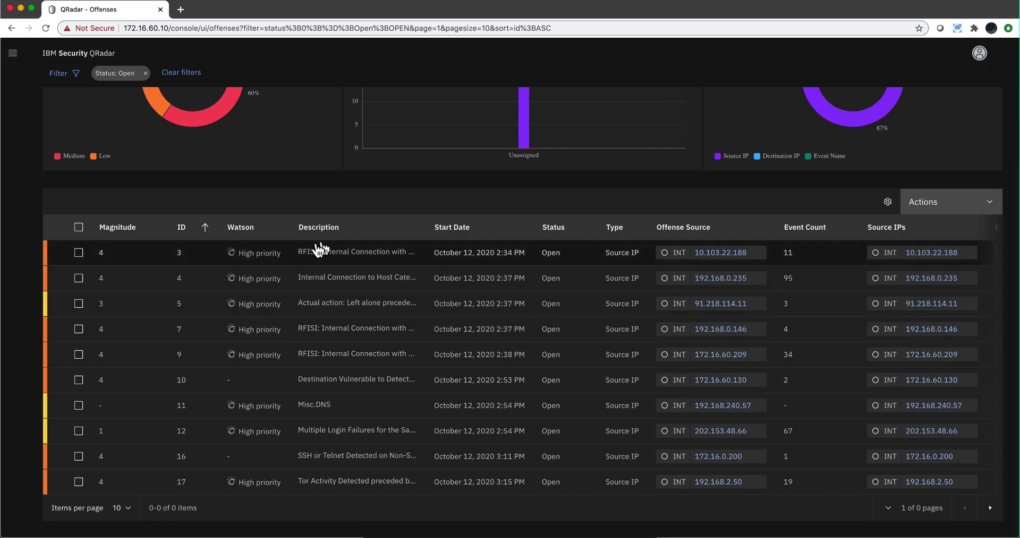
left_click(129, 510)
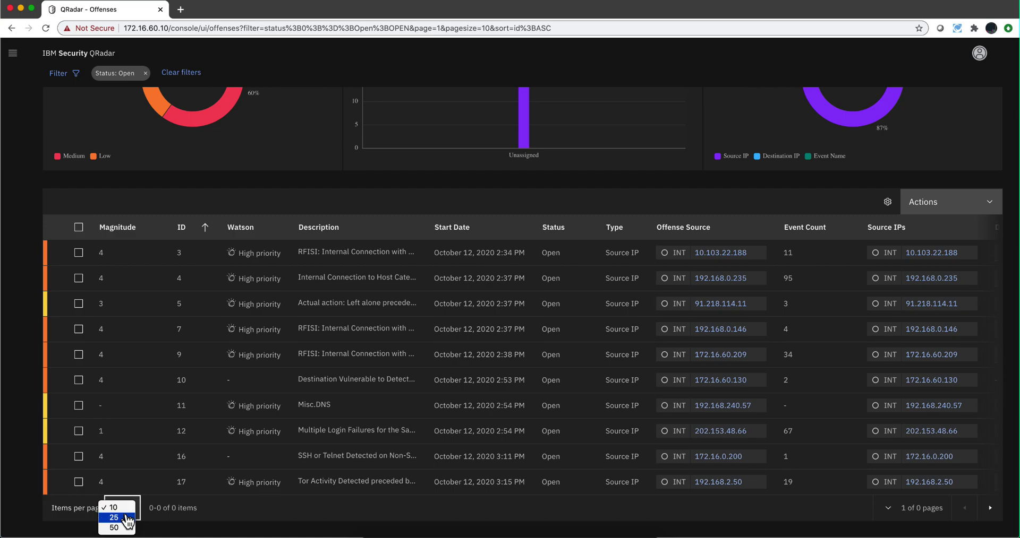
left_click(126, 518)
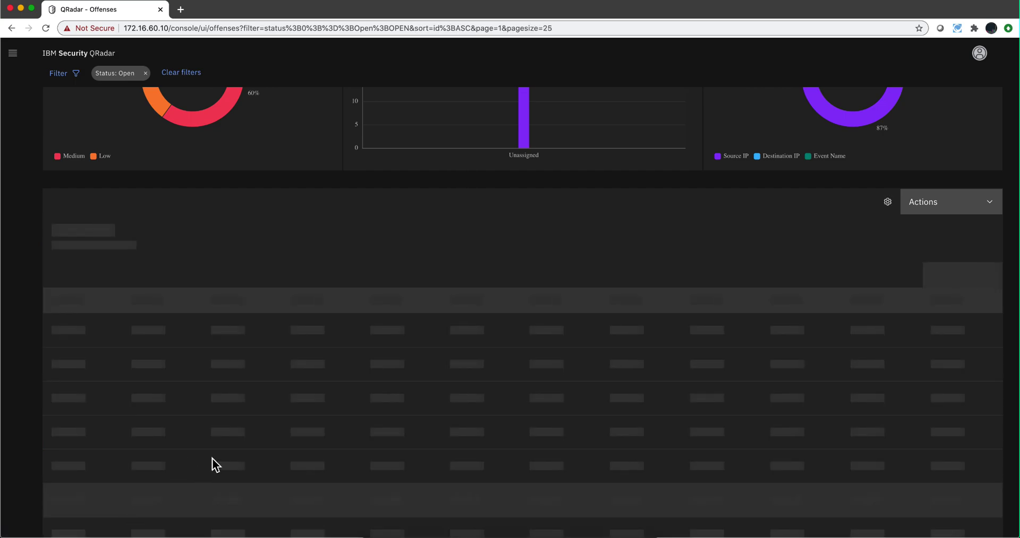
scroll(287, 384, "down", 3)
scroll(290, 383, "down", 5)
scroll(289, 382, "up", 6)
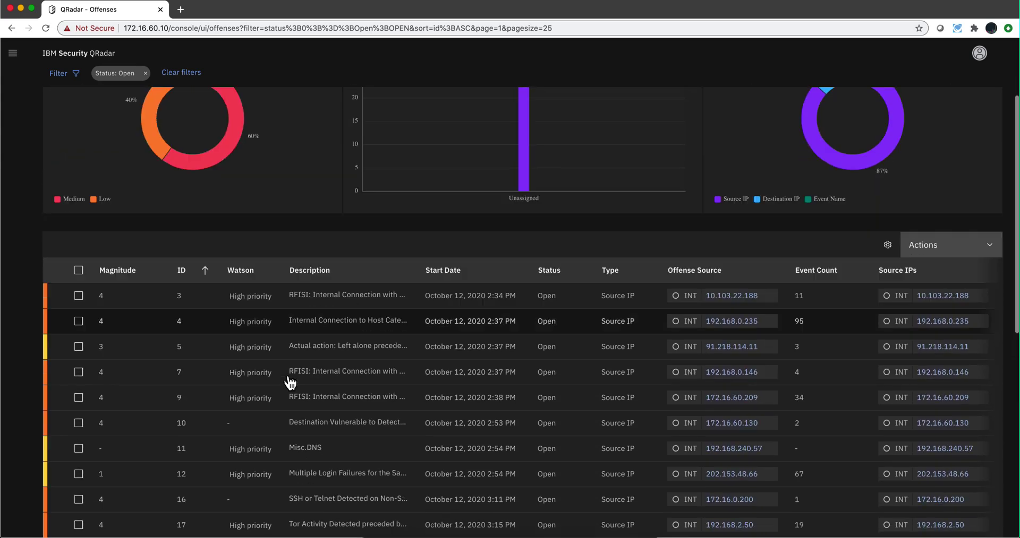
scroll(289, 382, "down", 5)
scroll(290, 382, "up", 8)
scroll(289, 383, "up", 2)
scroll(289, 382, "down", 2)
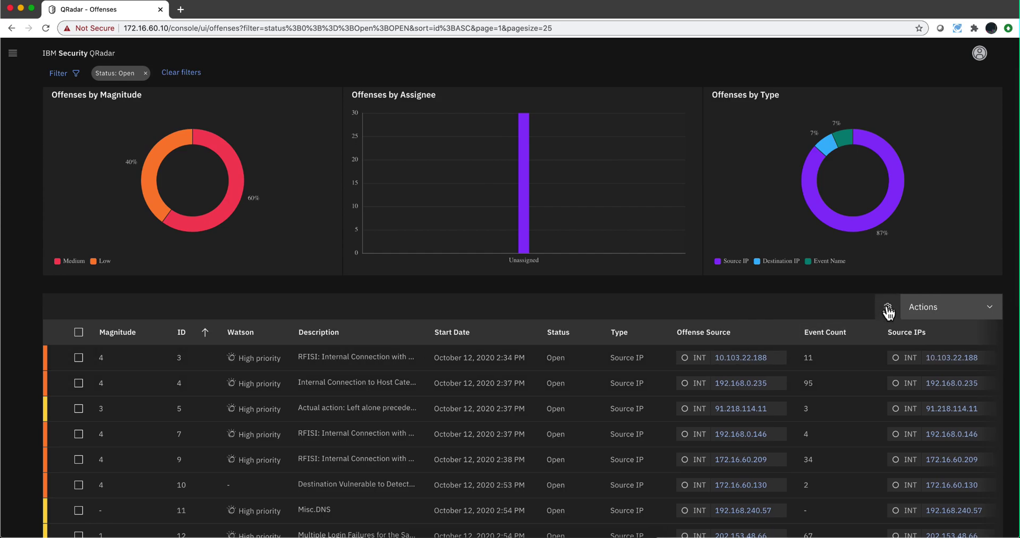
Switch the offense table's row height to Tall, then to Short.
left_click(821, 377)
scroll(670, 390, "down", 6)
scroll(670, 390, "down", 5)
scroll(670, 390, "down", 3)
scroll(671, 390, "up", 3)
scroll(670, 391, "up", 8)
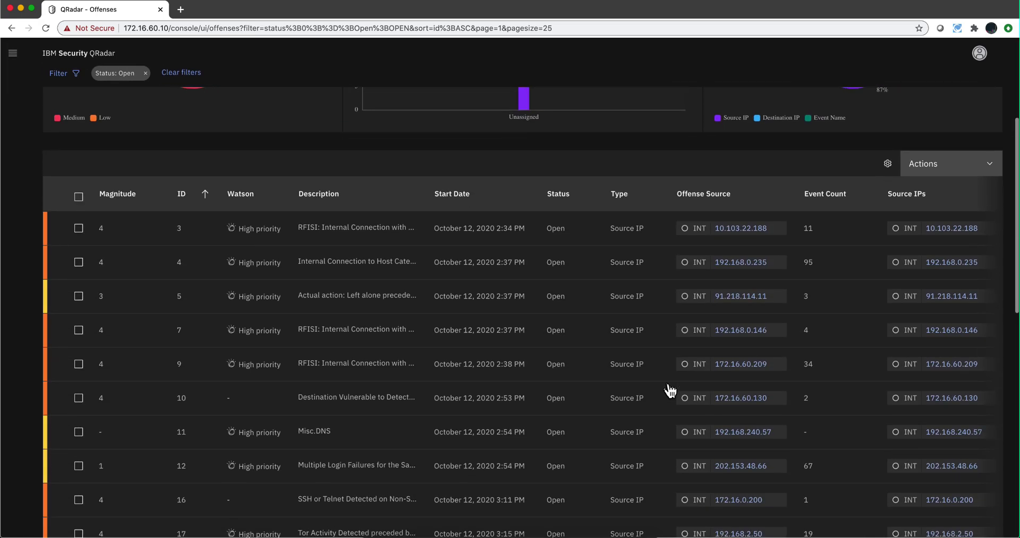
scroll(671, 391, "down", 1)
left_click(889, 164)
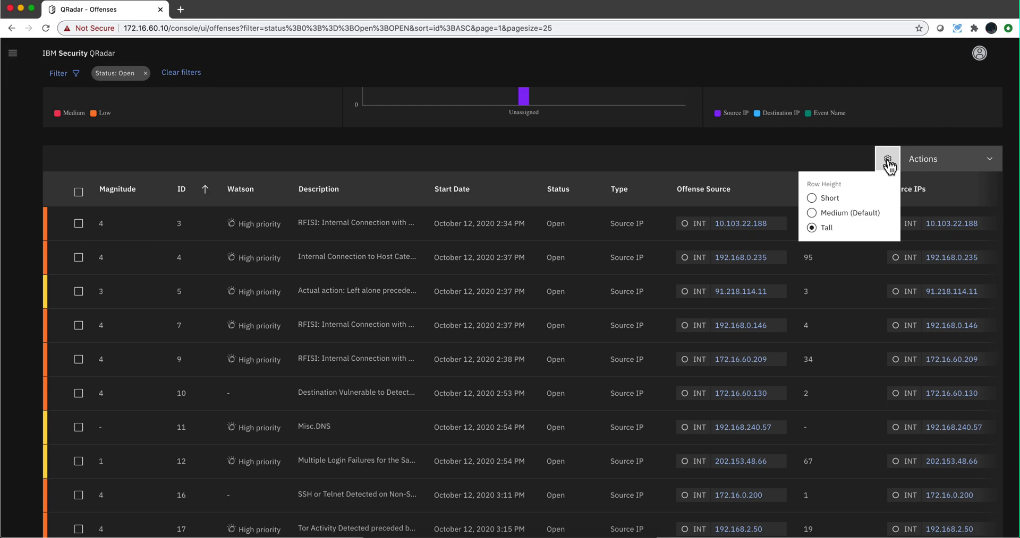
left_click(812, 199)
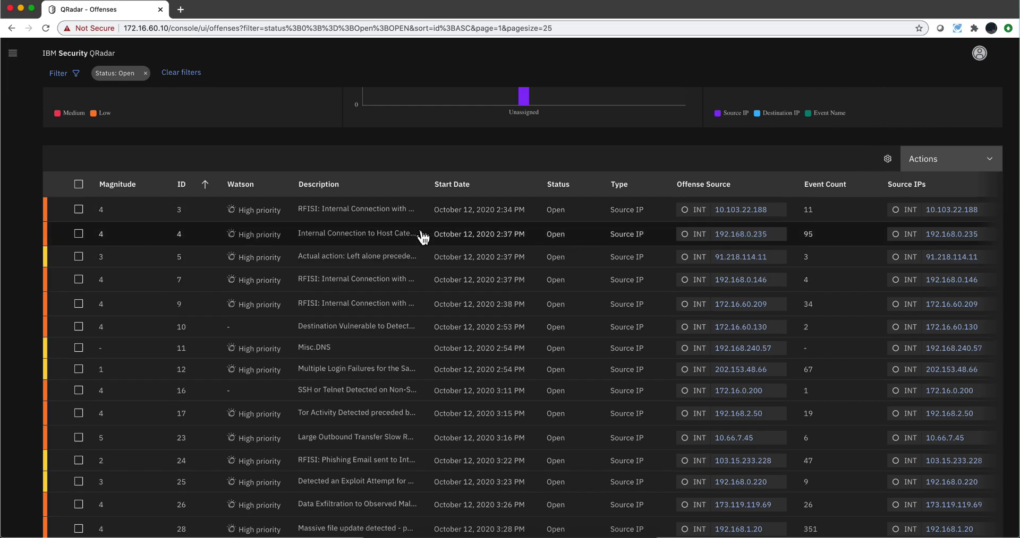
scroll(419, 233, "down", 5)
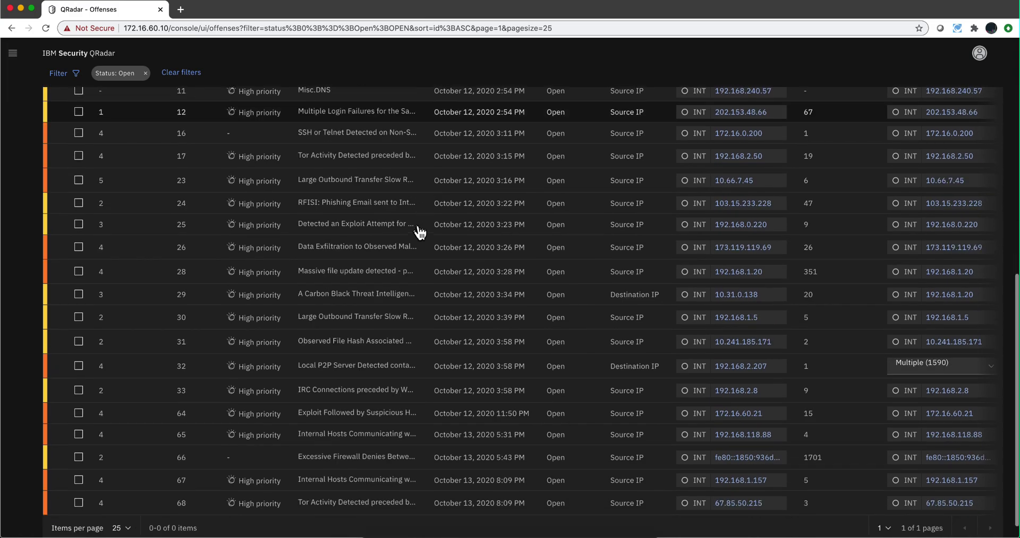
scroll(419, 232, "up", 10)
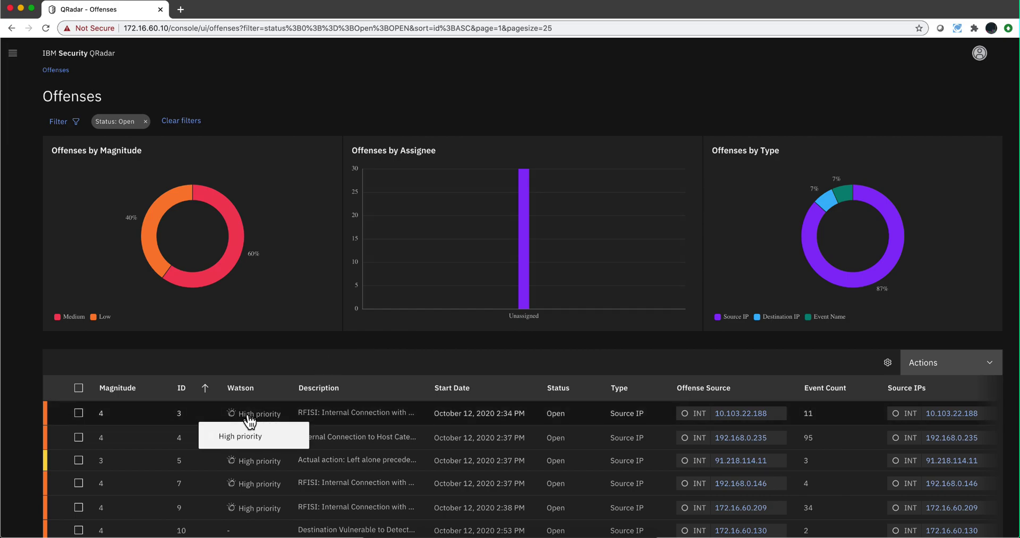
Open offense 3, review its Watson evaluation and MITRE tactics, and show its Actions.
left_click(196, 420)
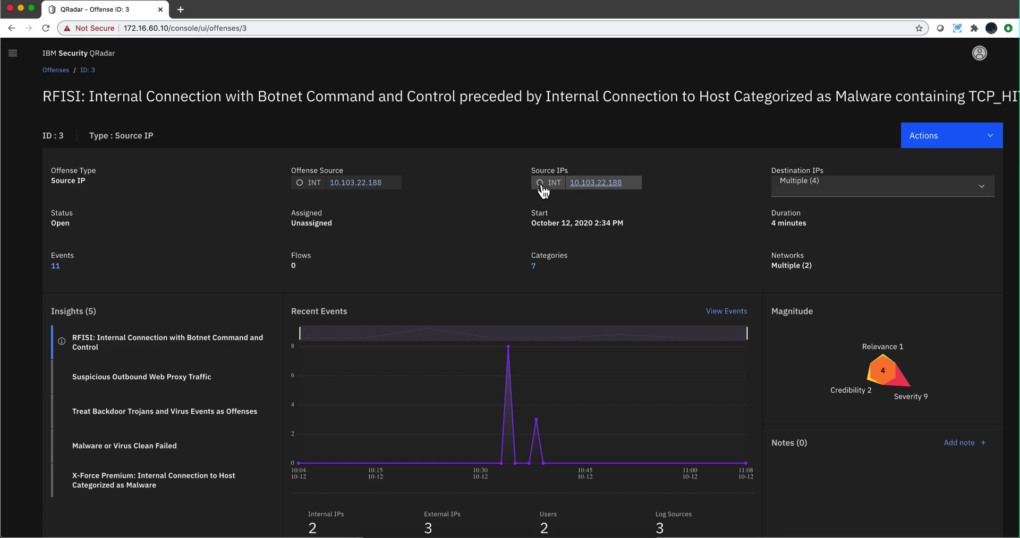
mouse_move(543, 190)
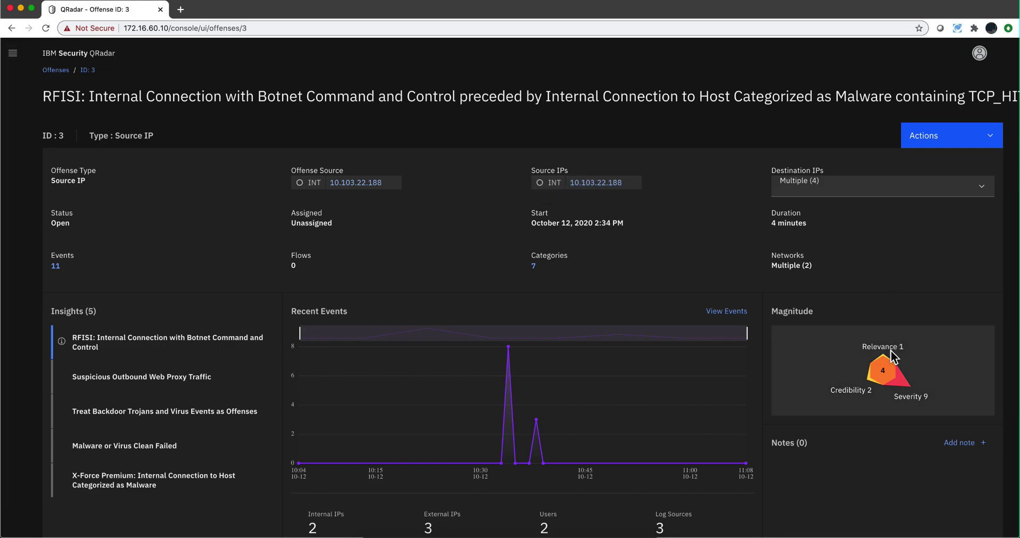
scroll(881, 440, "down", 3)
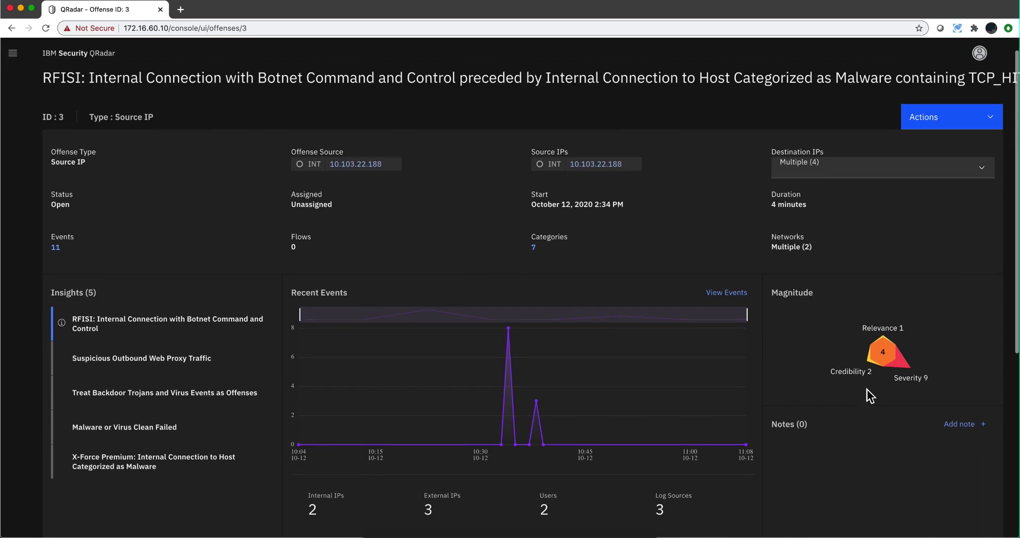
scroll(866, 390, "up", 1)
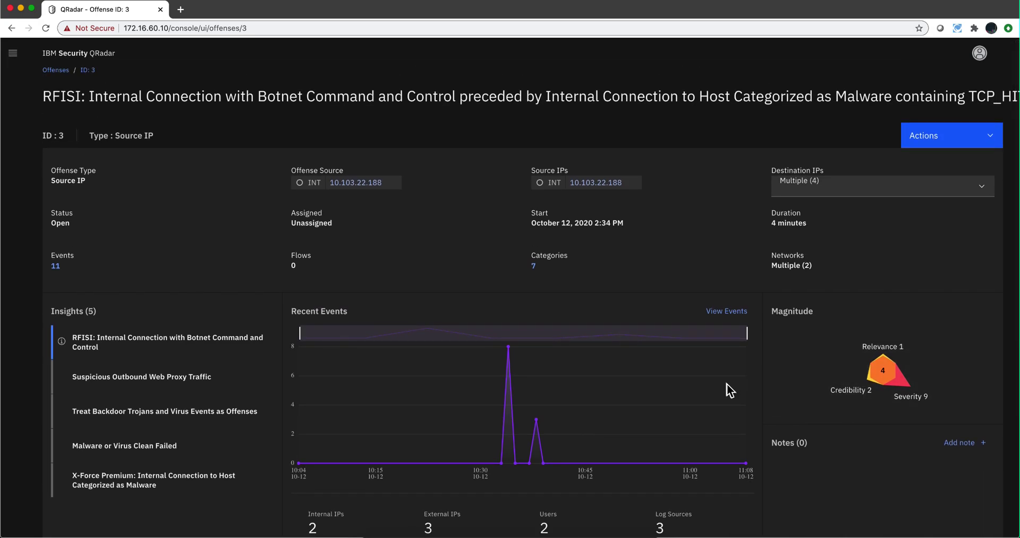
scroll(831, 460, "down", 5)
scroll(831, 460, "down", 5)
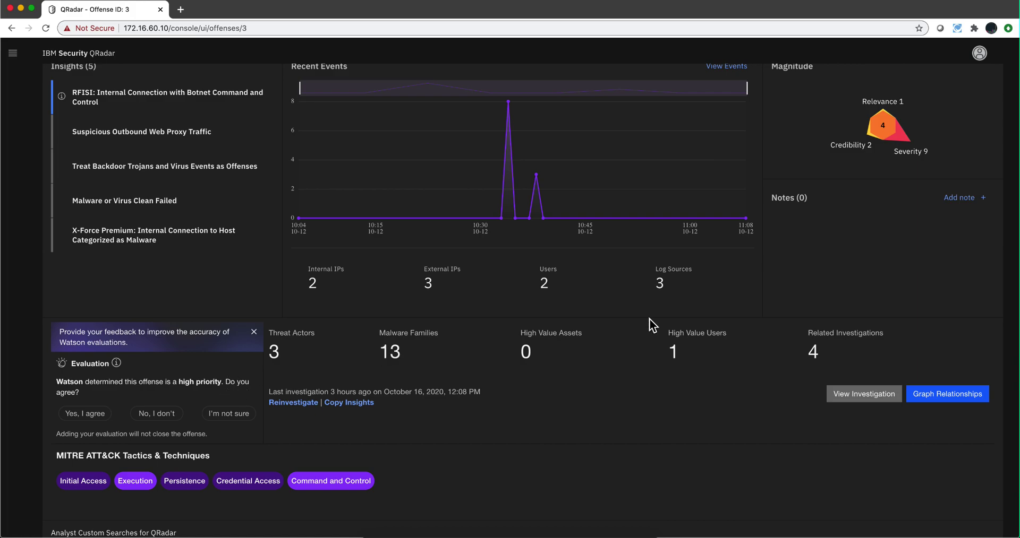
scroll(855, 286, "up", 5)
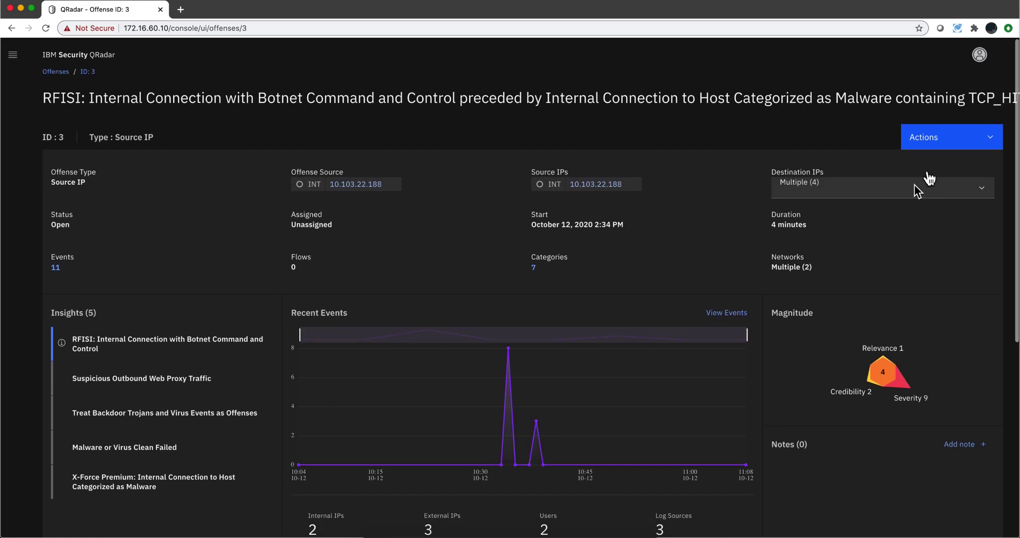
left_click(947, 137)
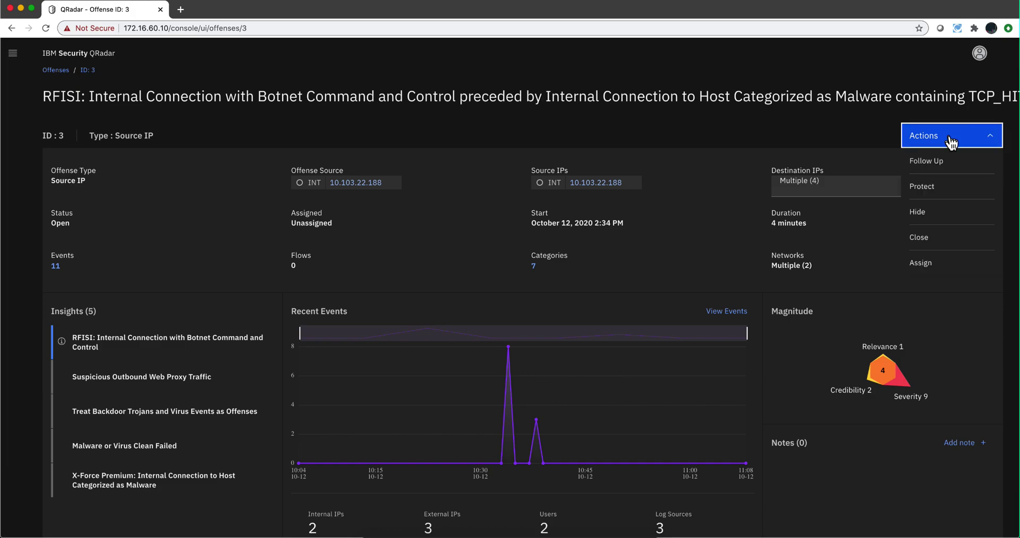
left_click(936, 242)
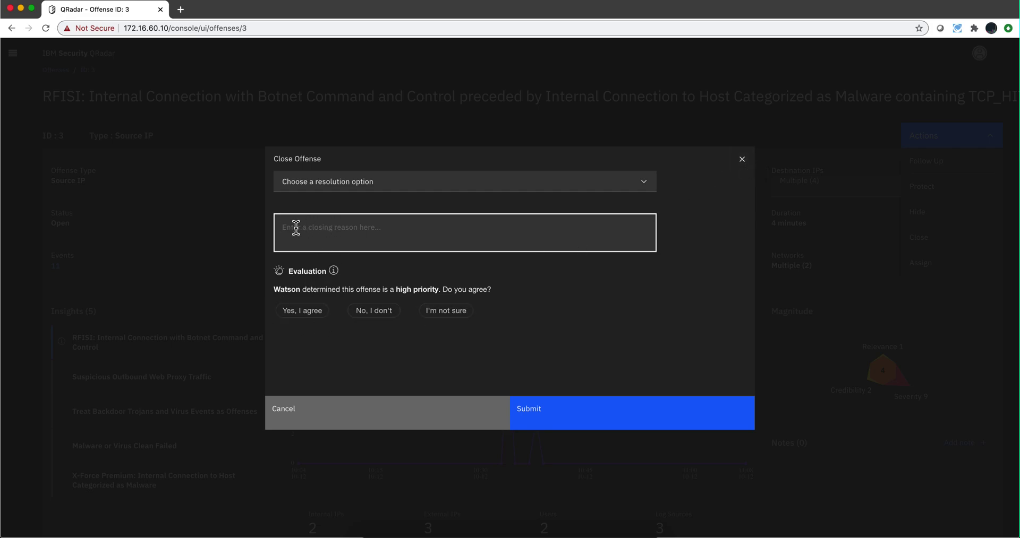
left_click(742, 160)
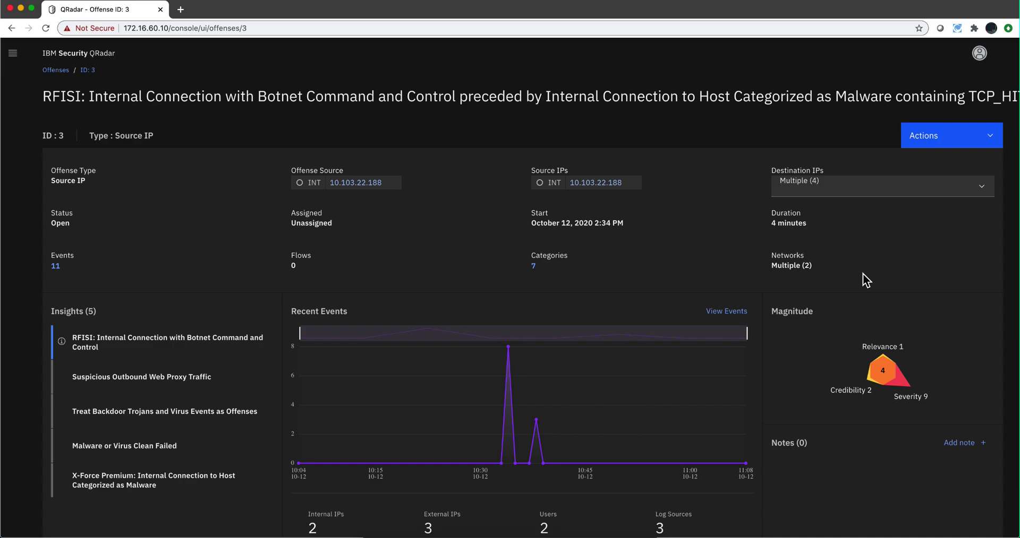
Scroll offense 3's page to locate the relationship graph for source IP 10.103.22.188.
scroll(865, 311, "down", 5)
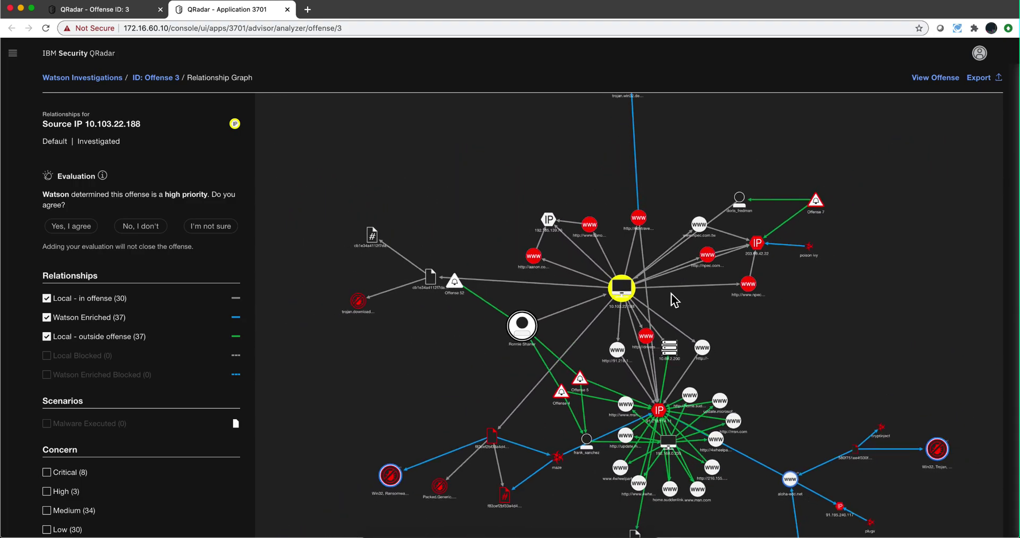
scroll(671, 294, "up", 3)
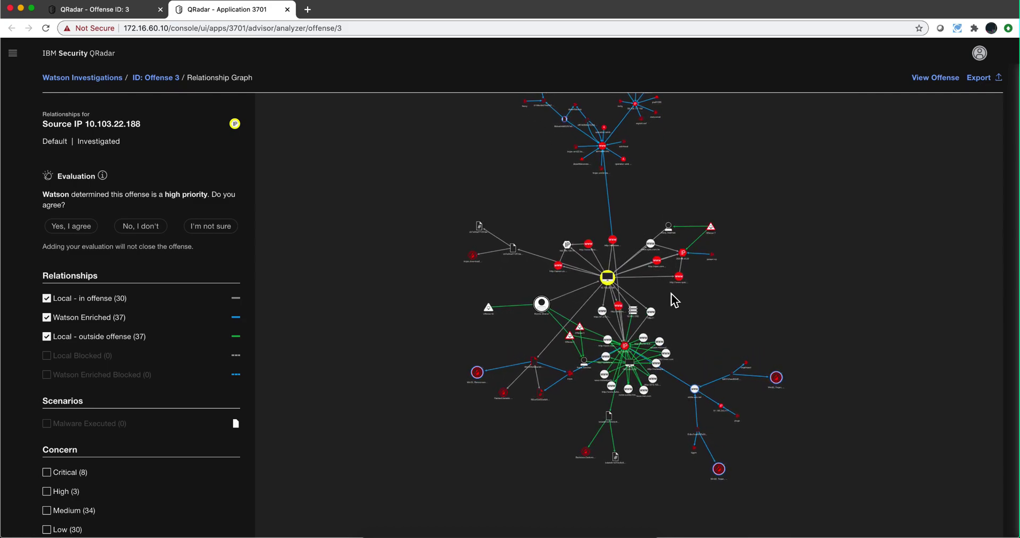
scroll(671, 294, "up", 1)
scroll(671, 295, "up", 1)
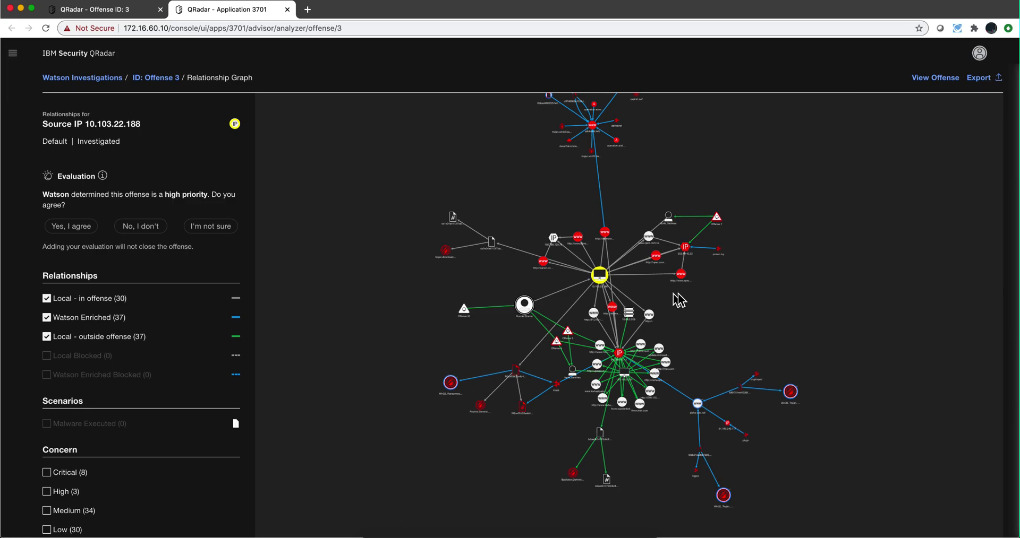
scroll(690, 317, "up", 3)
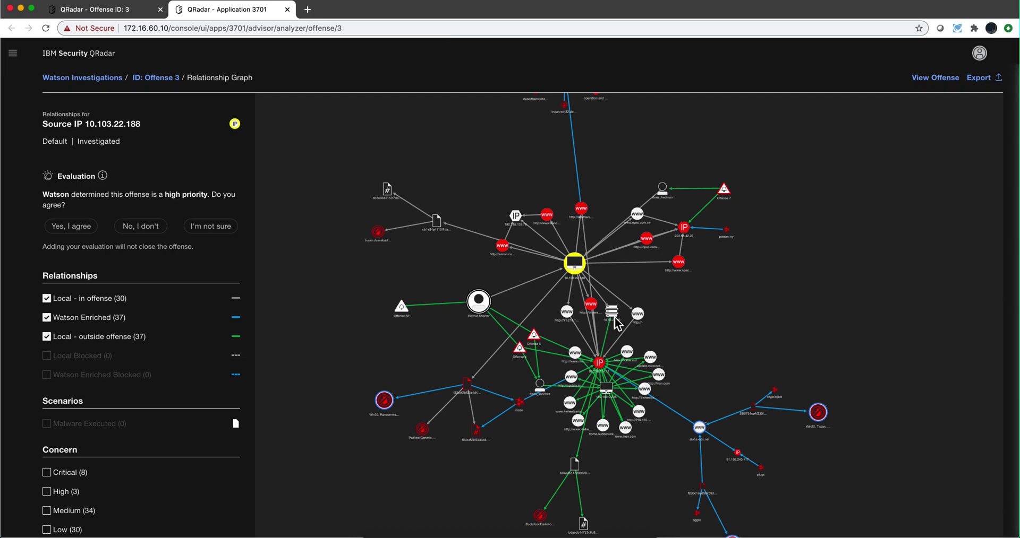
scroll(616, 324, "up", 5)
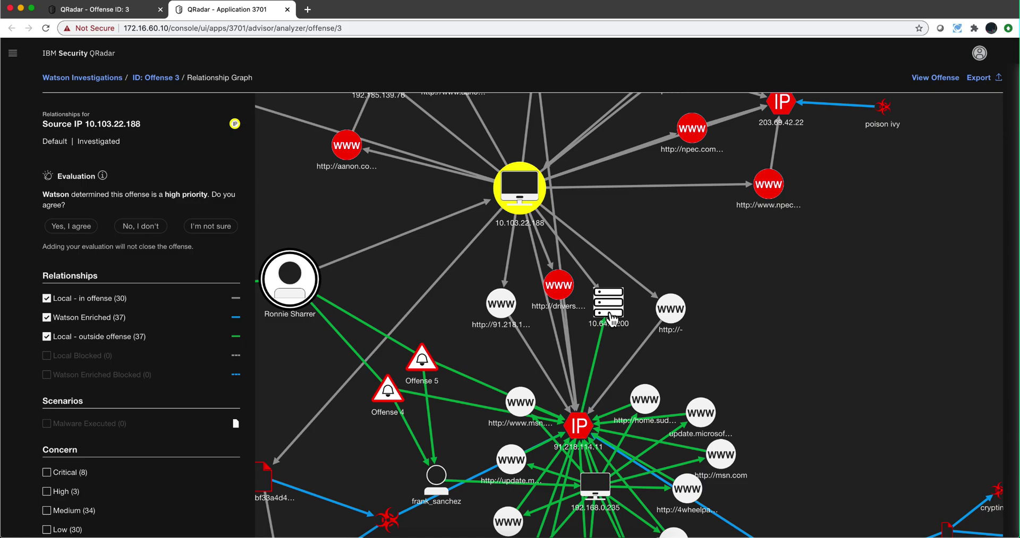
scroll(613, 314, "down", 5)
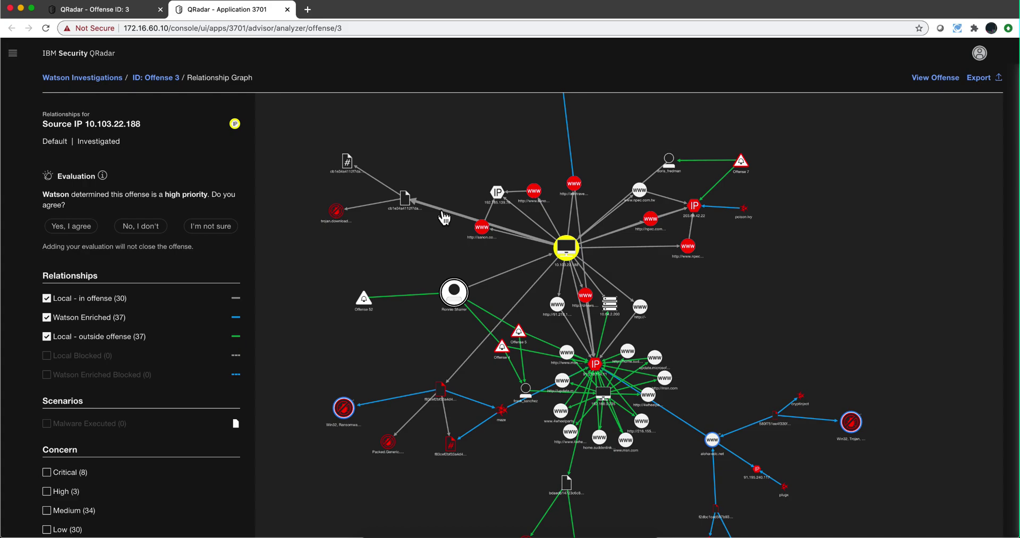
Select the graph edge to the suspicious file node to show its Edge Details.
left_click(444, 217)
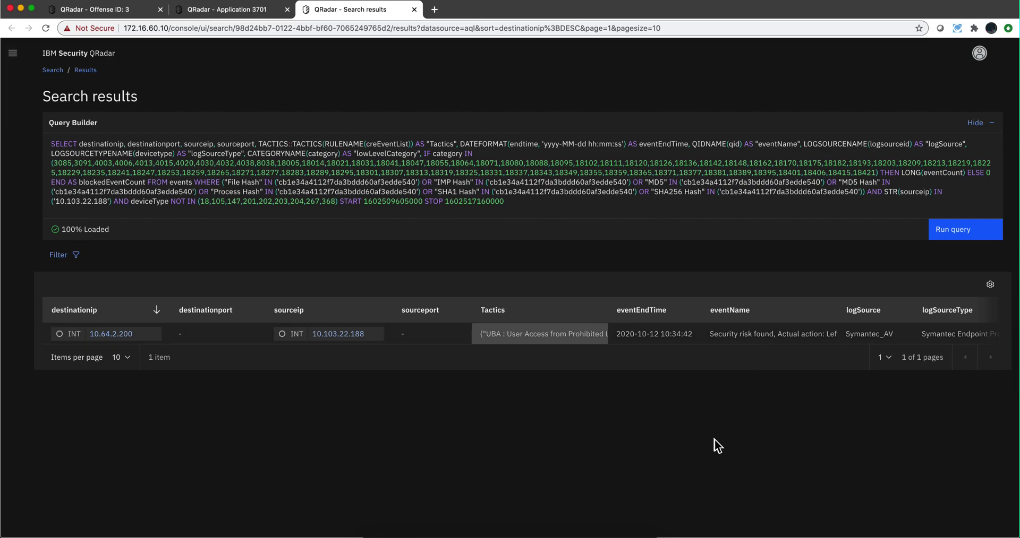
left_click(746, 335)
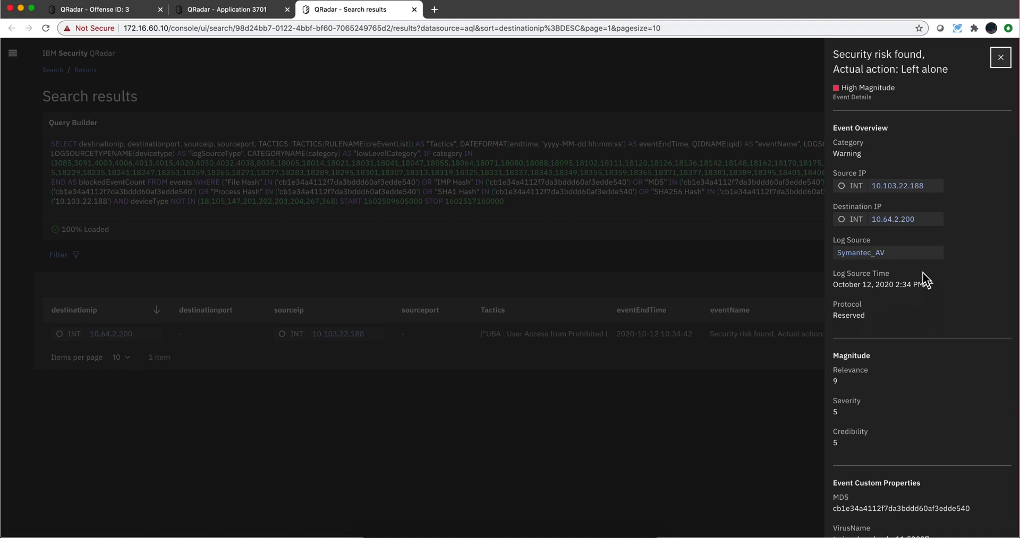
scroll(945, 357, "down", 1)
scroll(945, 356, "down", 10)
scroll(945, 356, "down", 5)
scroll(946, 357, "up", 15)
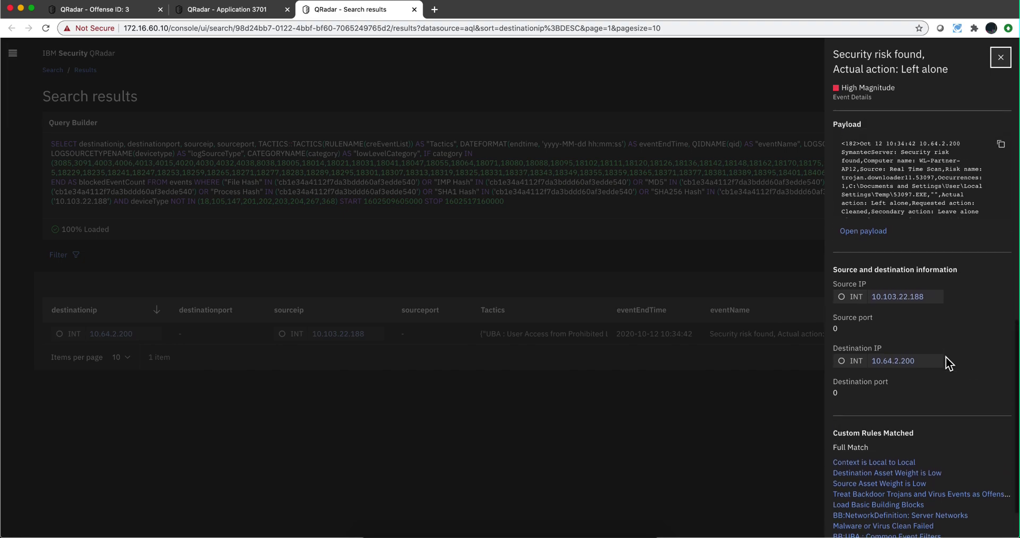
left_click(999, 58)
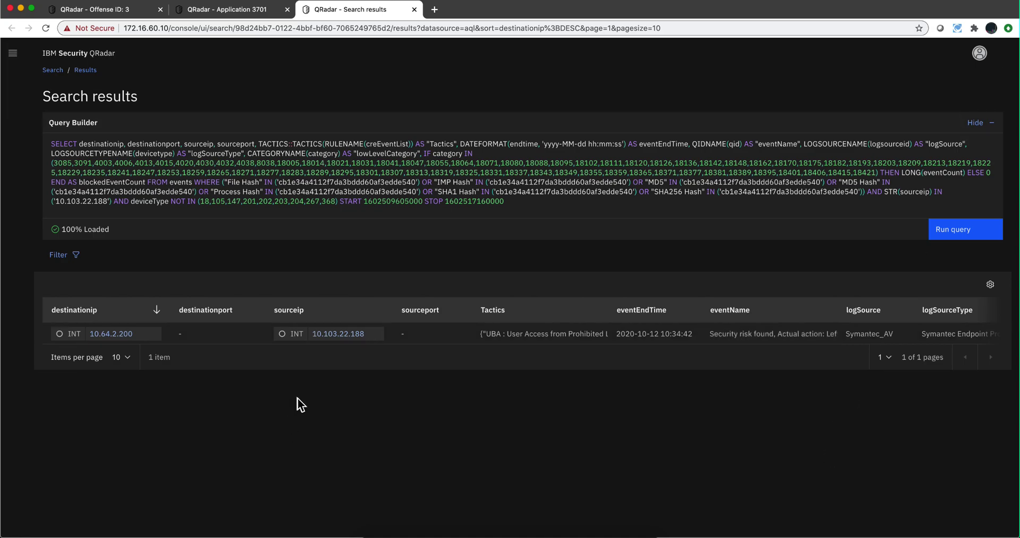
Open the filter options for source IP 10.103.22.188, then dismiss them unapplied.
left_click(340, 334)
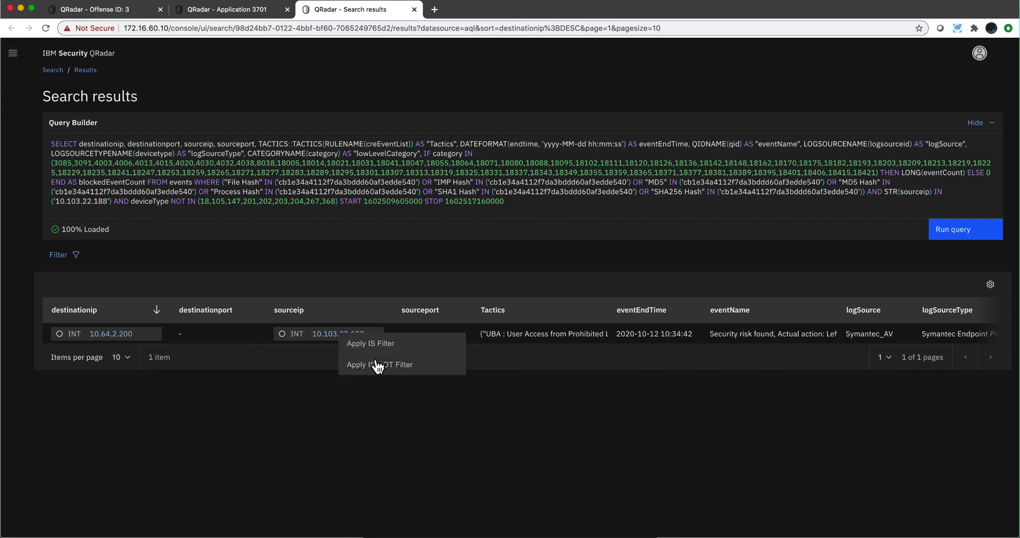
left_click(359, 266)
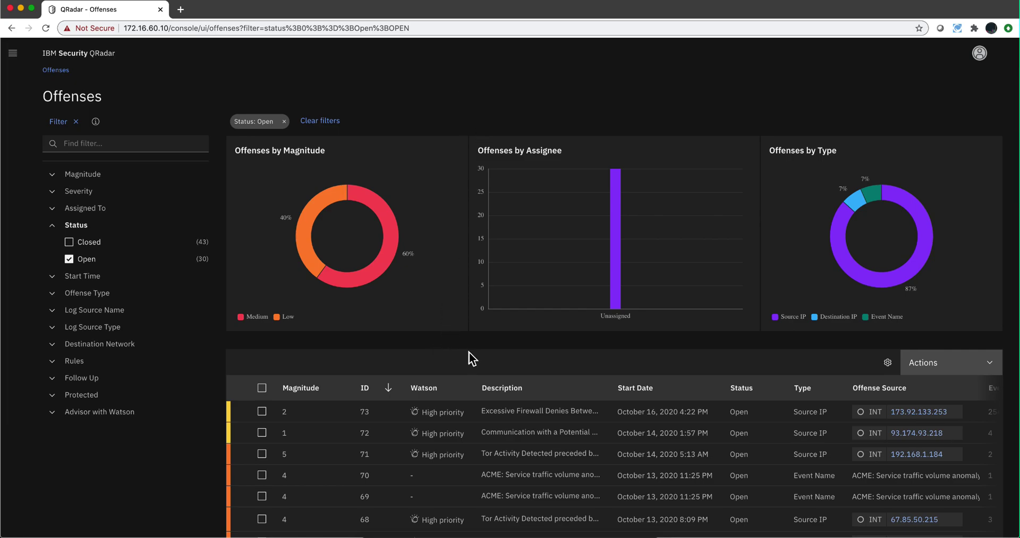
scroll(468, 349, "down", 5)
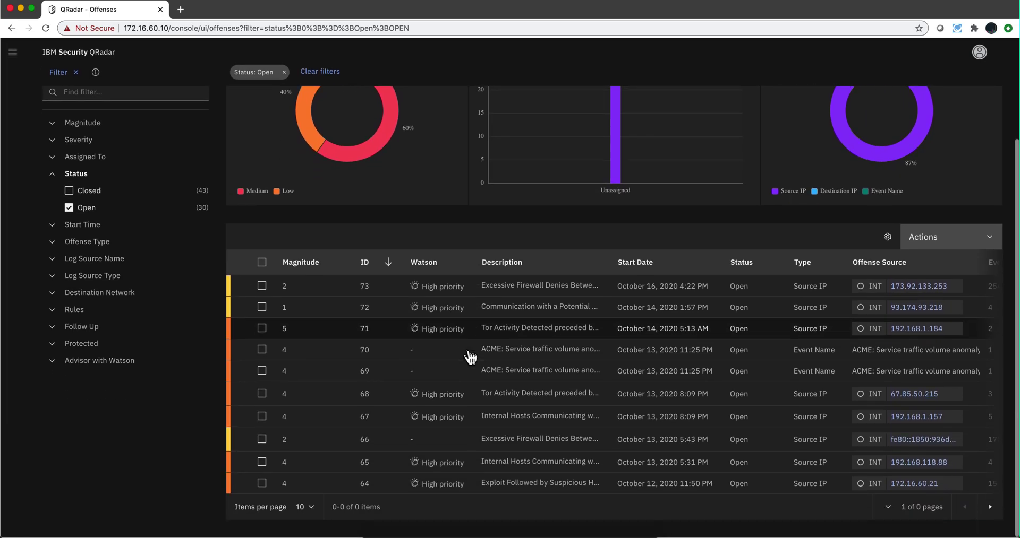
scroll(470, 357, "up", 5)
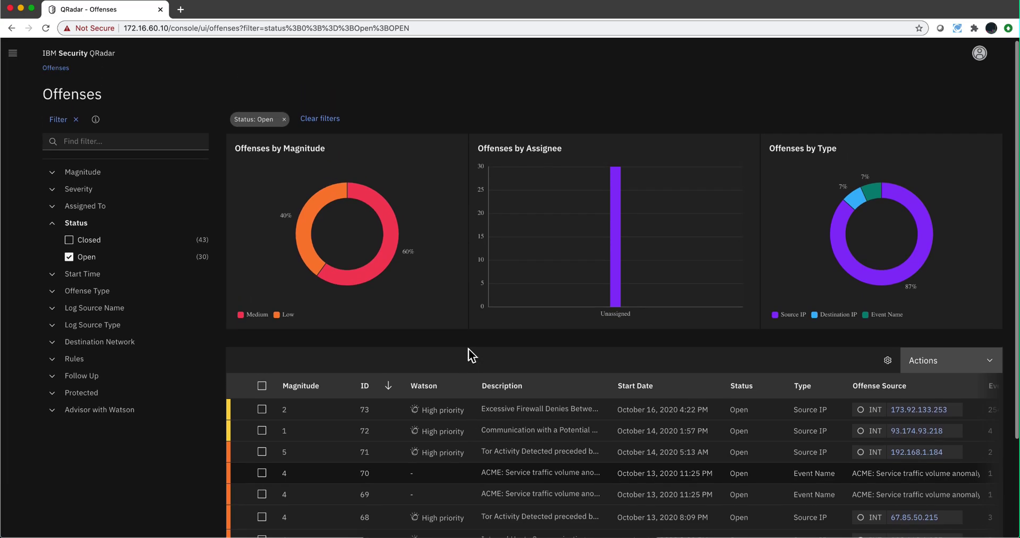